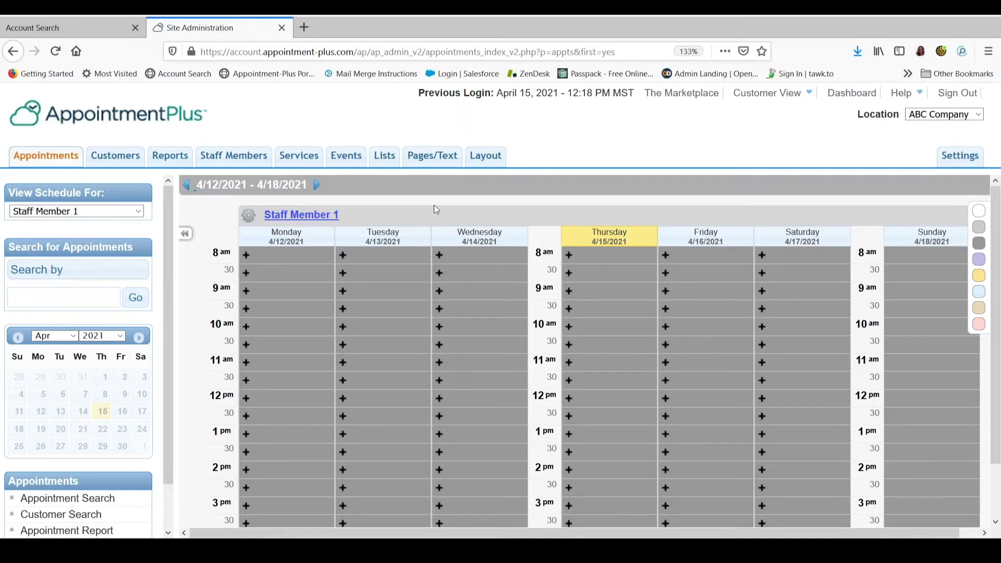
- Make Monday through Saturday 8:00am–5:00pm working days in Staff Member 1's schedule, leaving Sunday off, and save
click(232, 163)
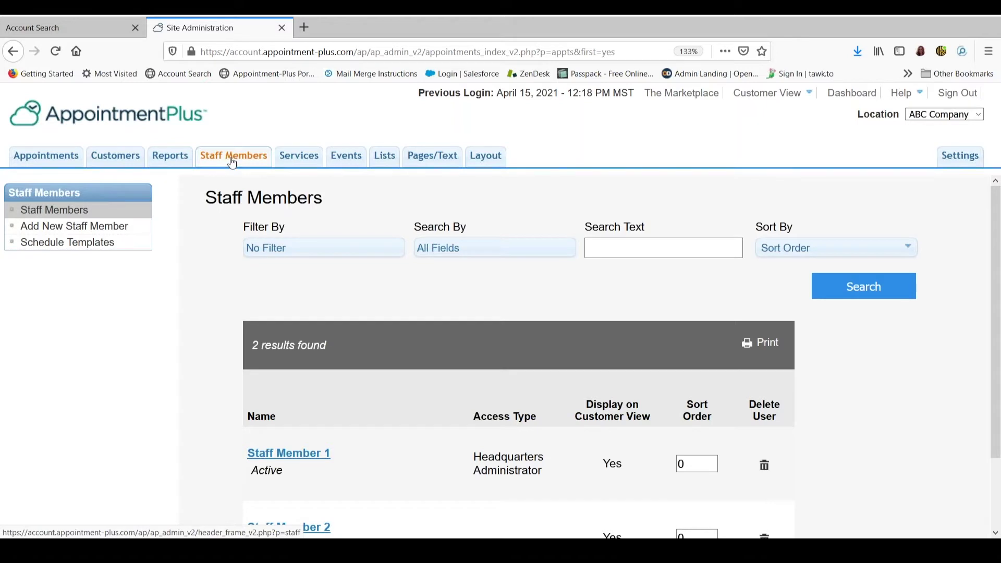
click(301, 463)
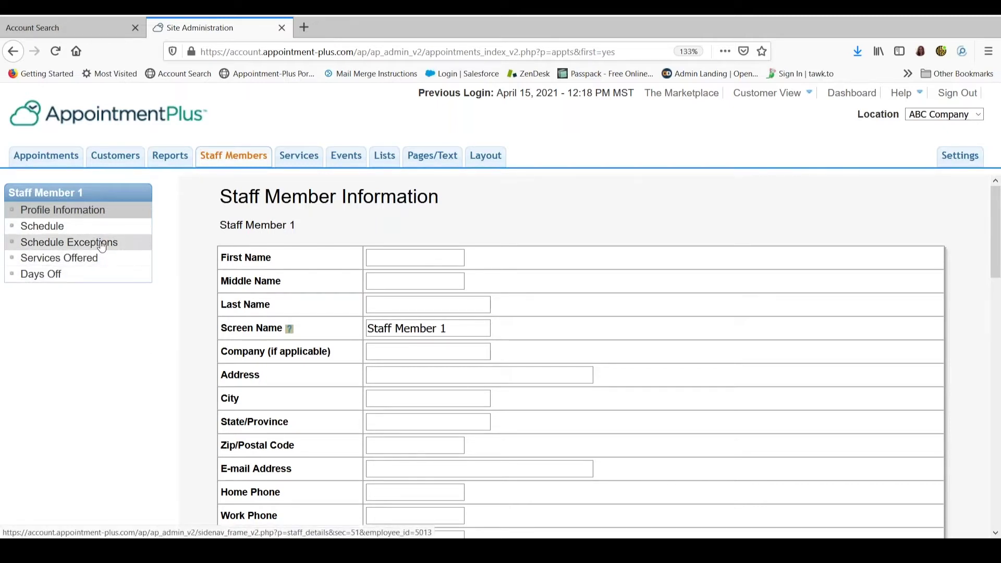
click(56, 230)
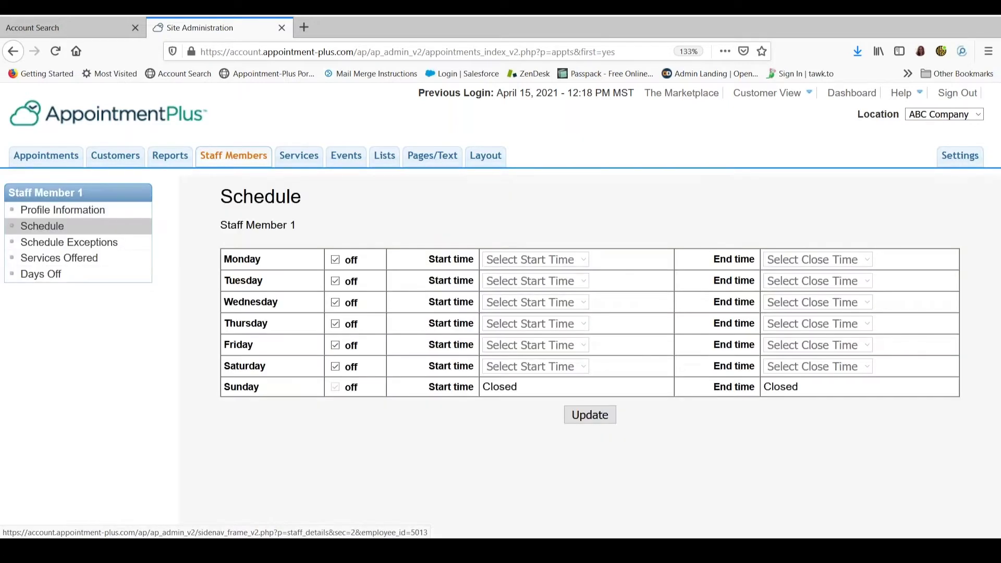
click(335, 260)
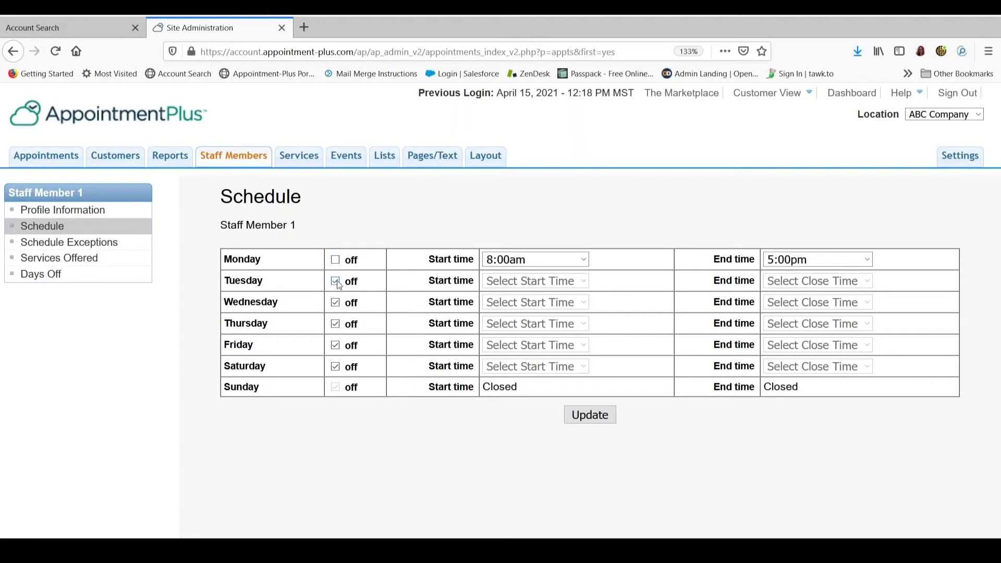
click(335, 282)
click(335, 304)
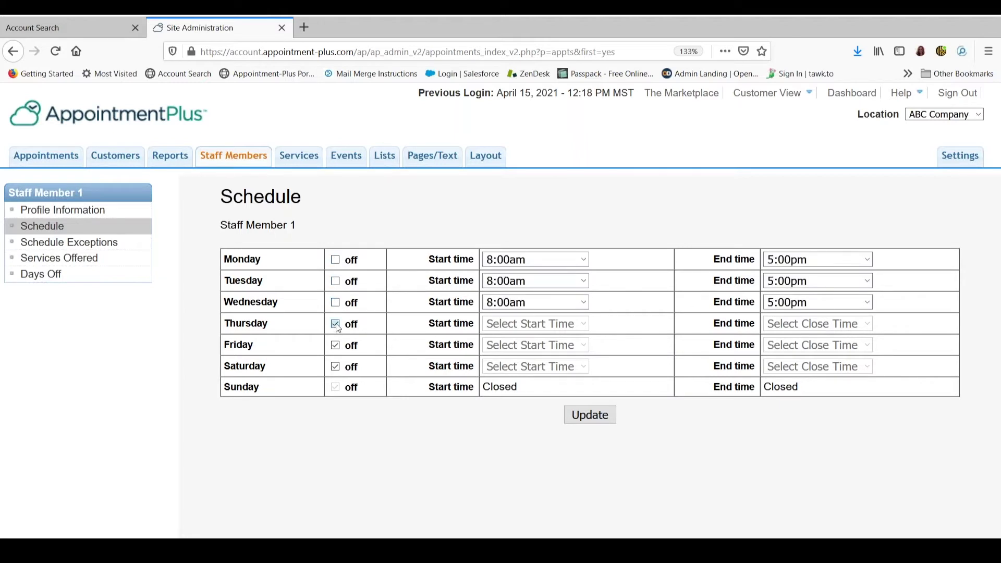
click(335, 324)
click(335, 345)
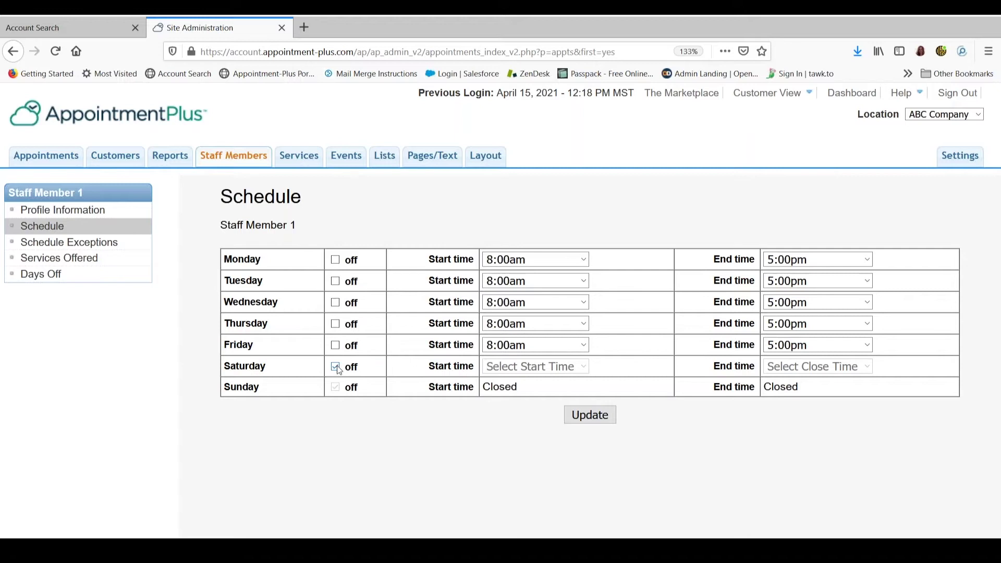
click(335, 367)
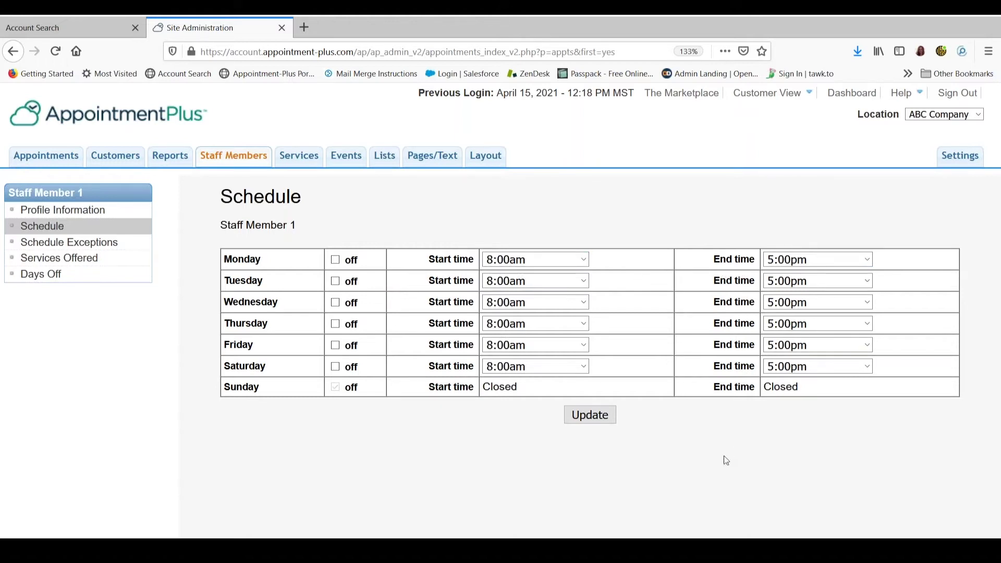
click(595, 415)
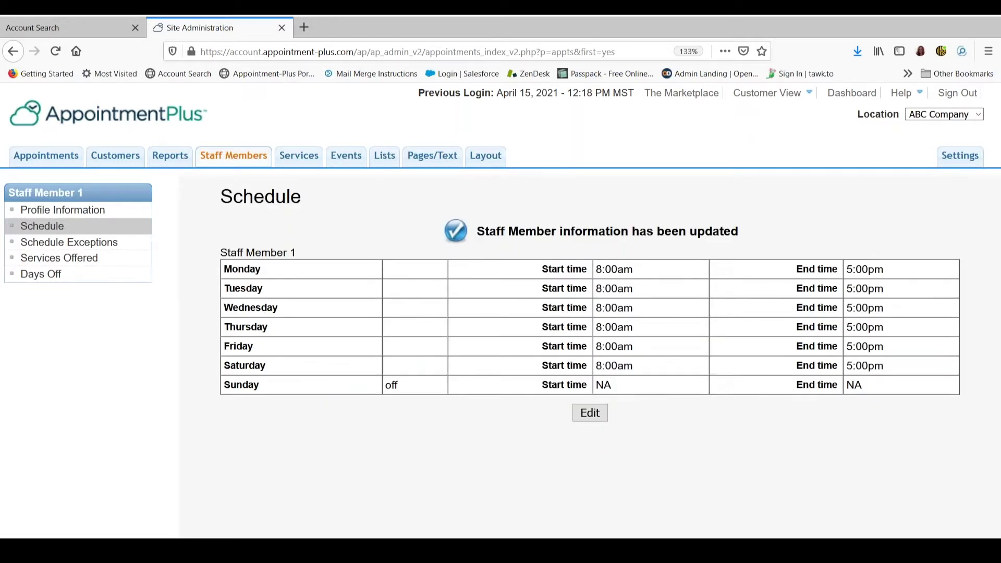
- Show Staff Member 1's appointment calendar for the week of 4/19–4/25/2021
click(38, 162)
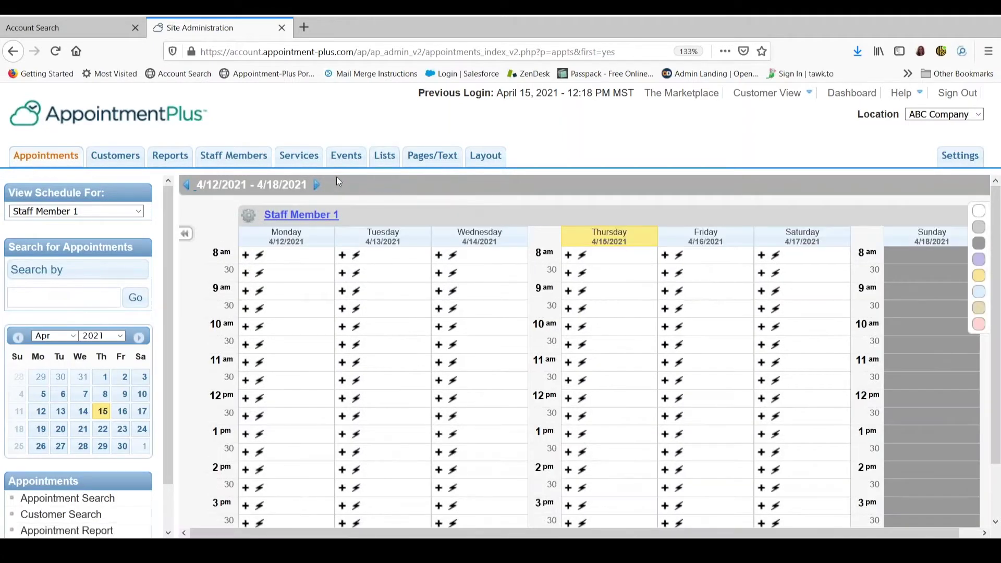
click(316, 185)
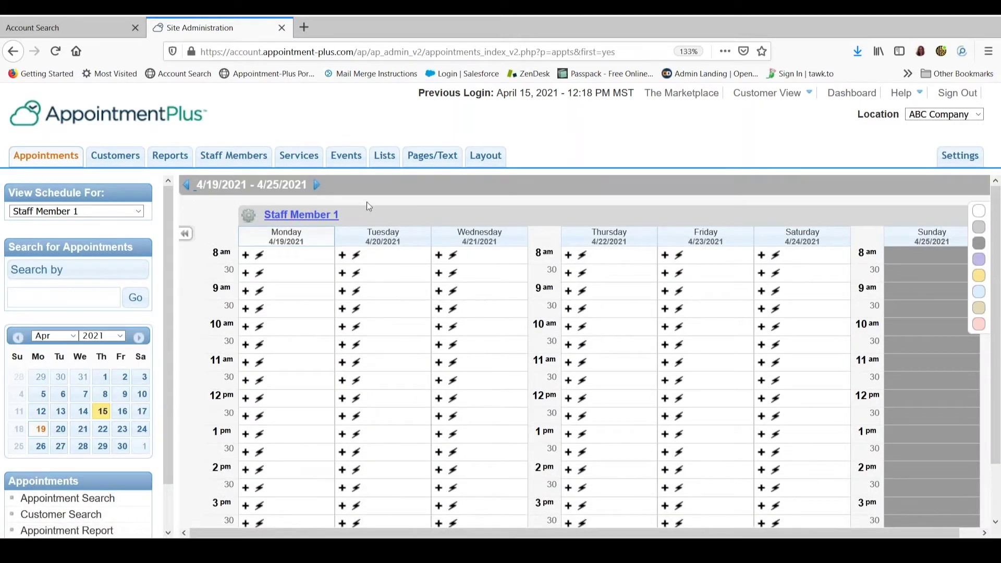
- Mark Monday through Saturday as off in Staff Member 1's weekly schedule and save it
mouse_move(249, 214)
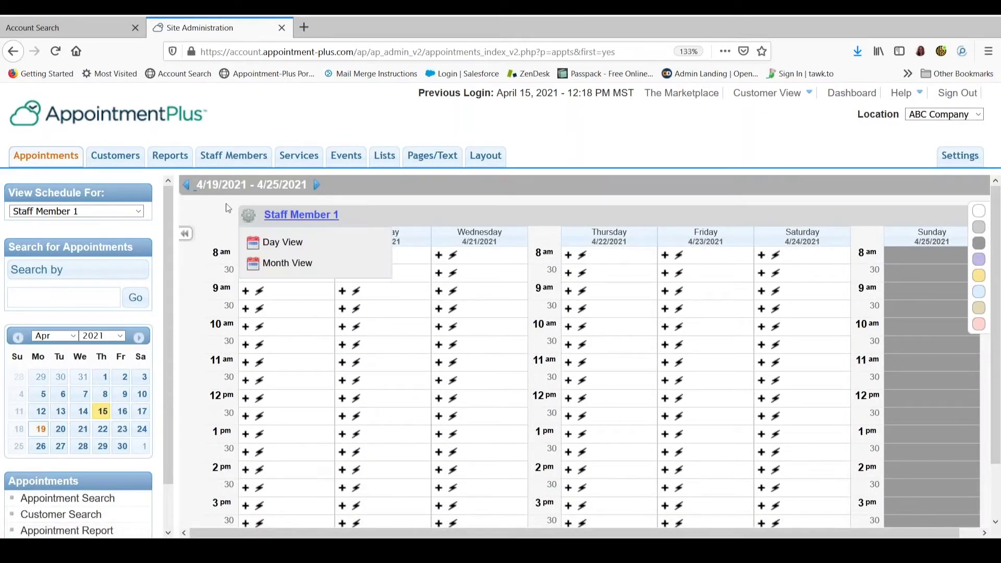
click(231, 156)
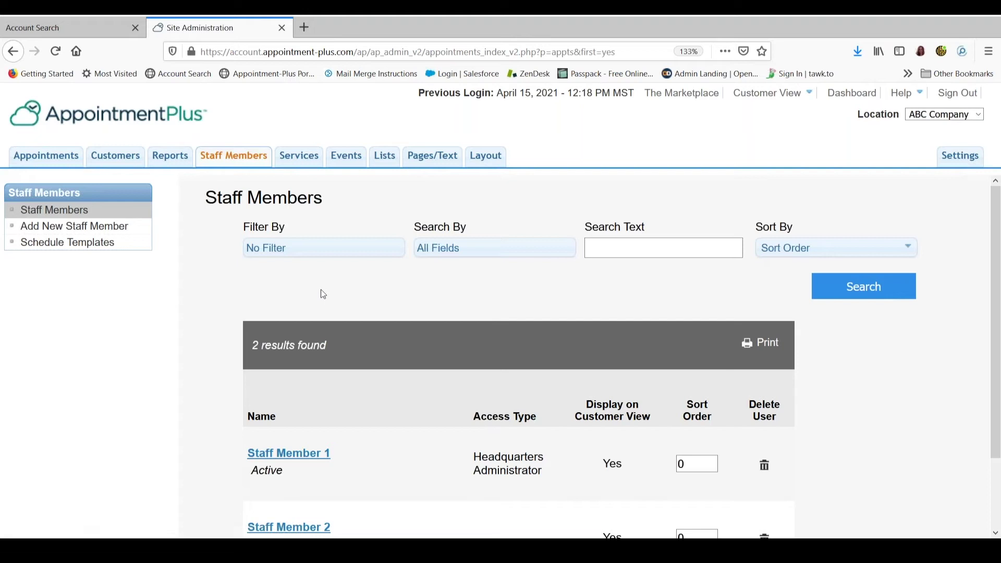
click(307, 461)
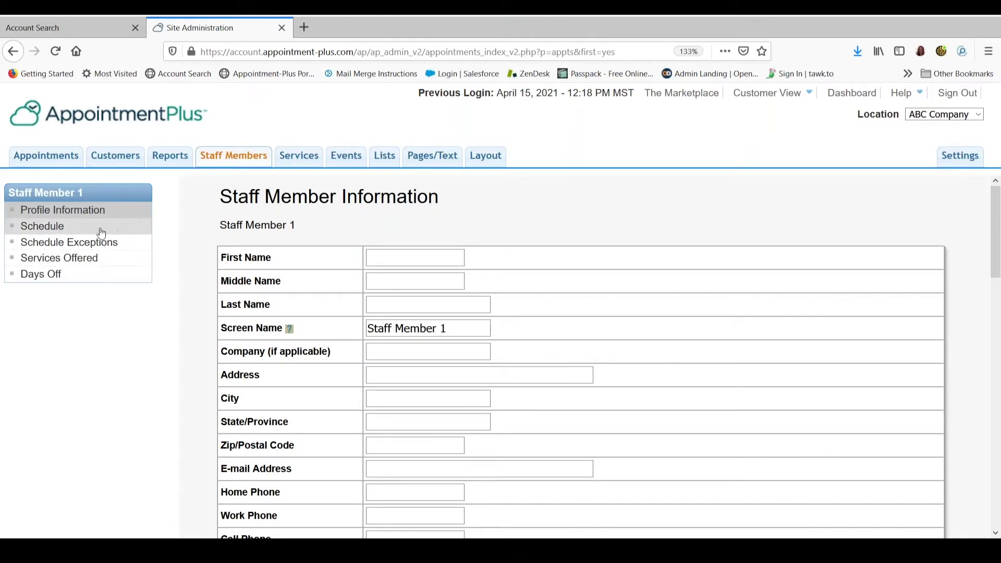
click(39, 229)
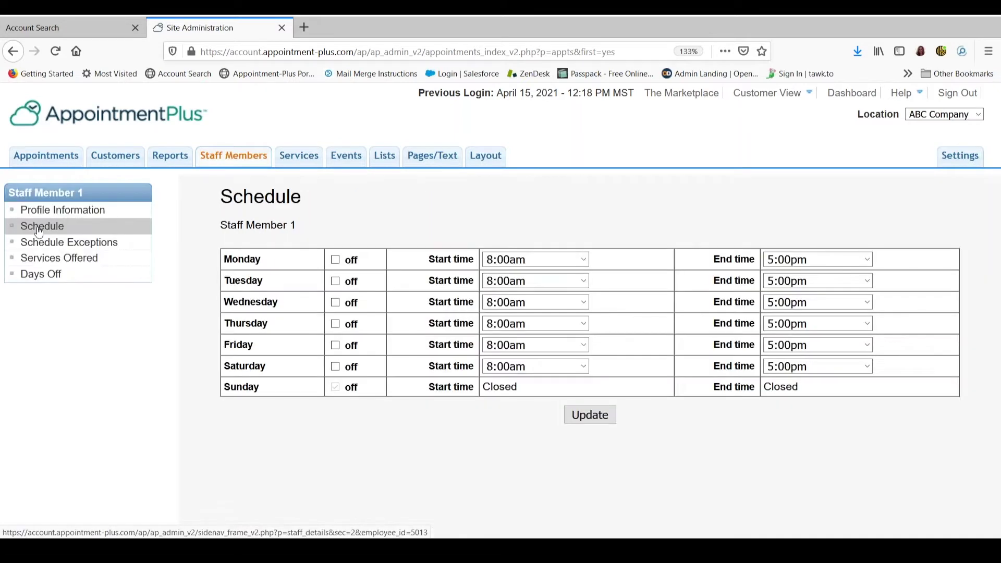
click(334, 260)
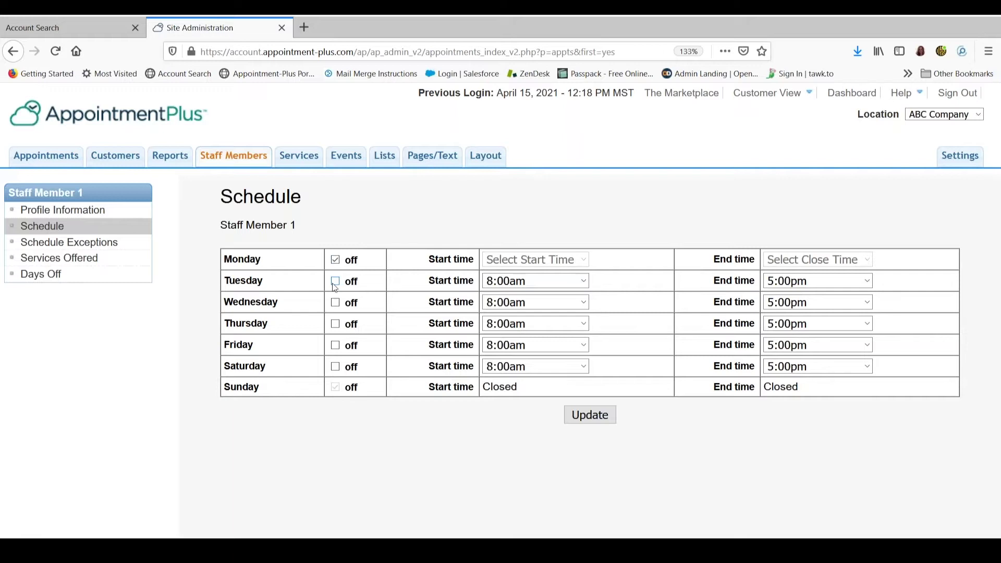
click(334, 281)
click(335, 302)
click(335, 324)
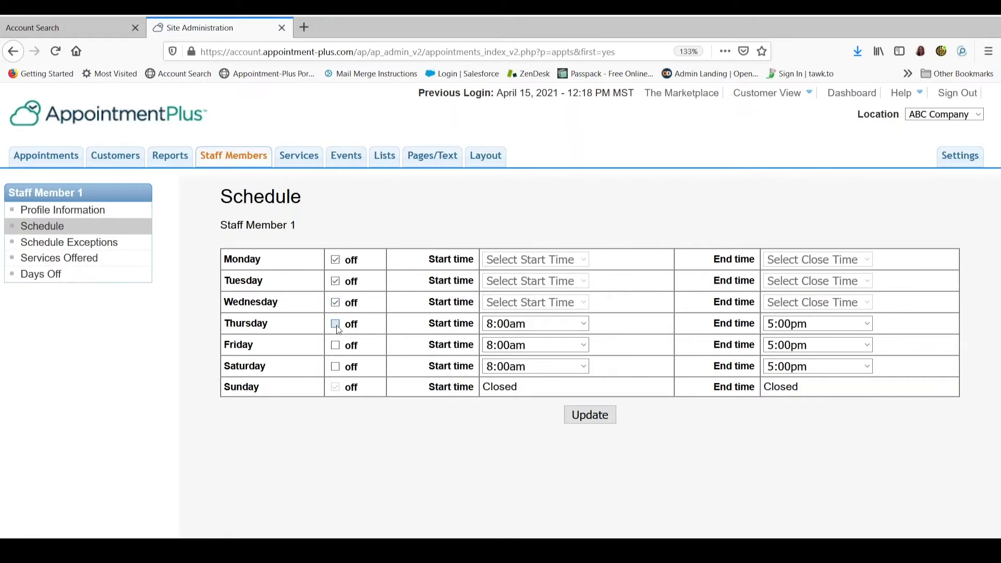
click(335, 345)
click(335, 366)
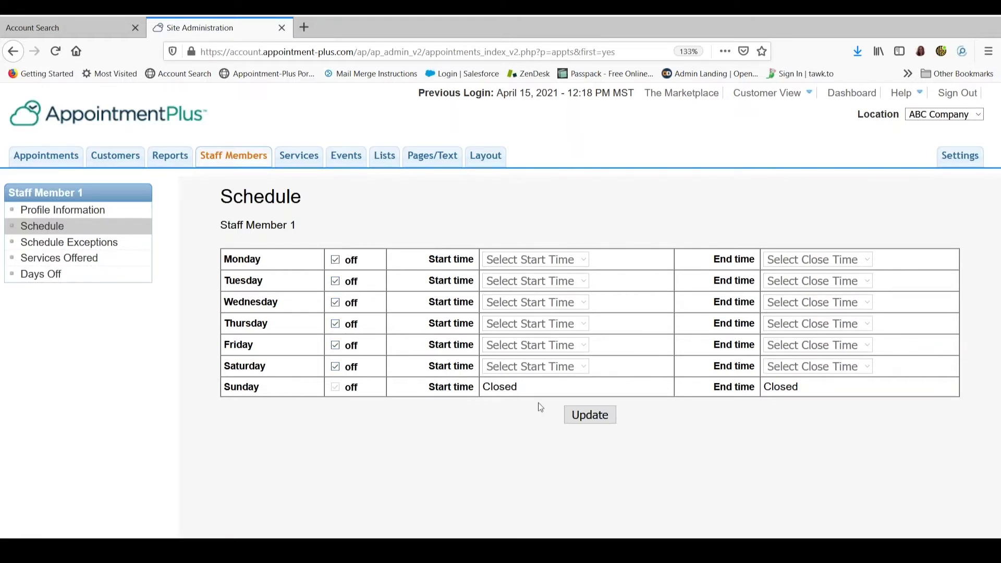
click(587, 420)
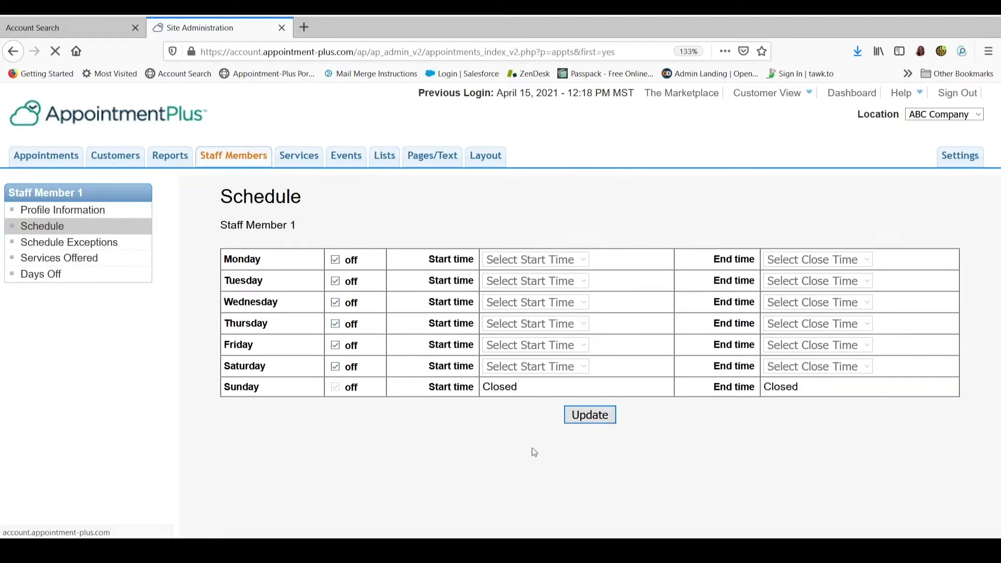
- Add a schedule exception for Monday, April 19, 2021, from 09:00 am to 05:00 pm
click(76, 247)
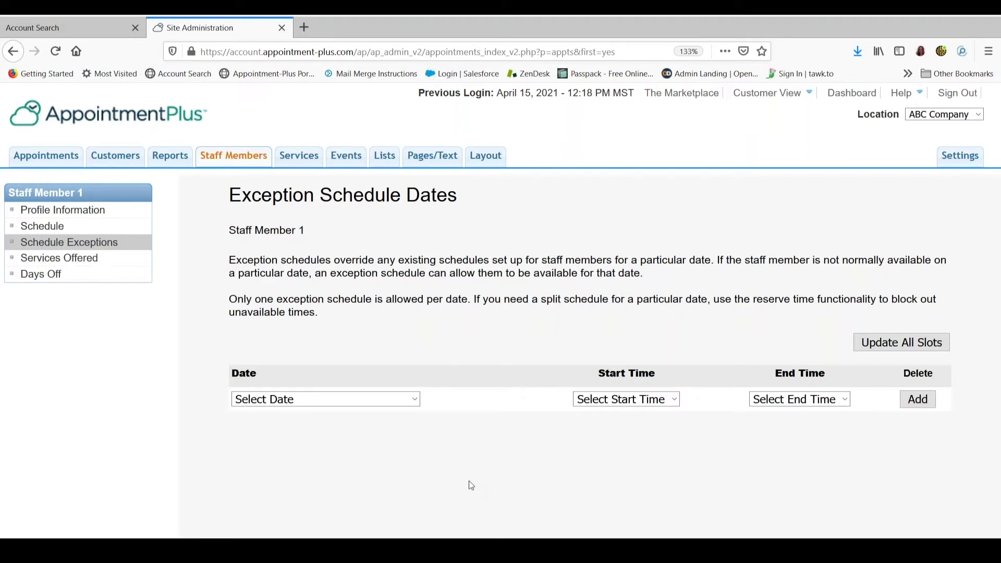
click(388, 403)
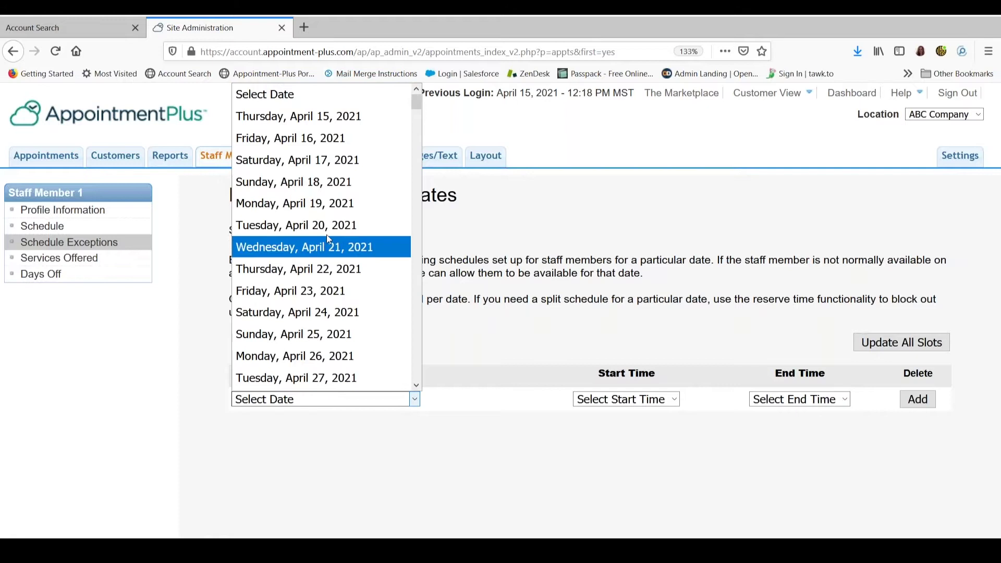
click(312, 206)
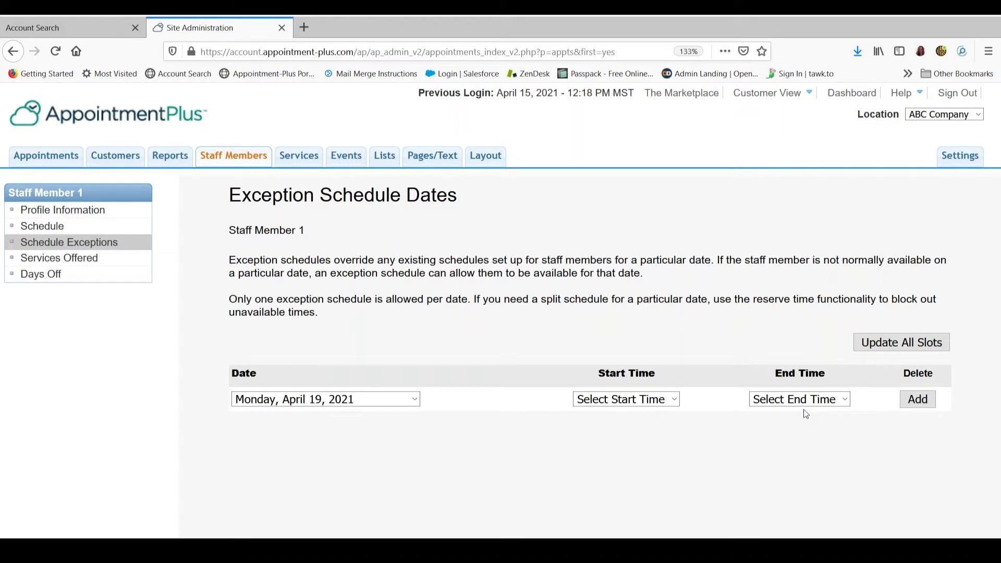
click(639, 400)
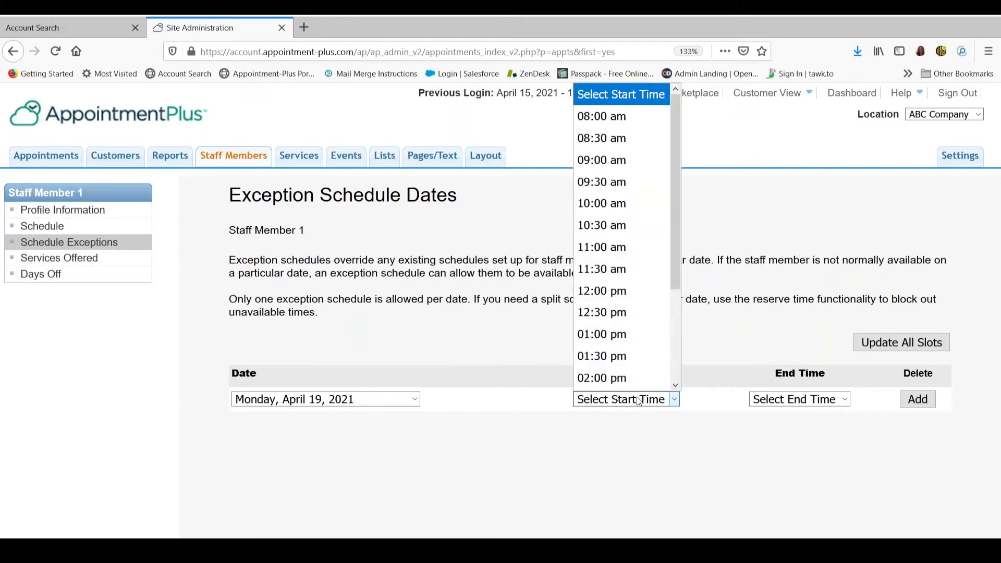
click(602, 160)
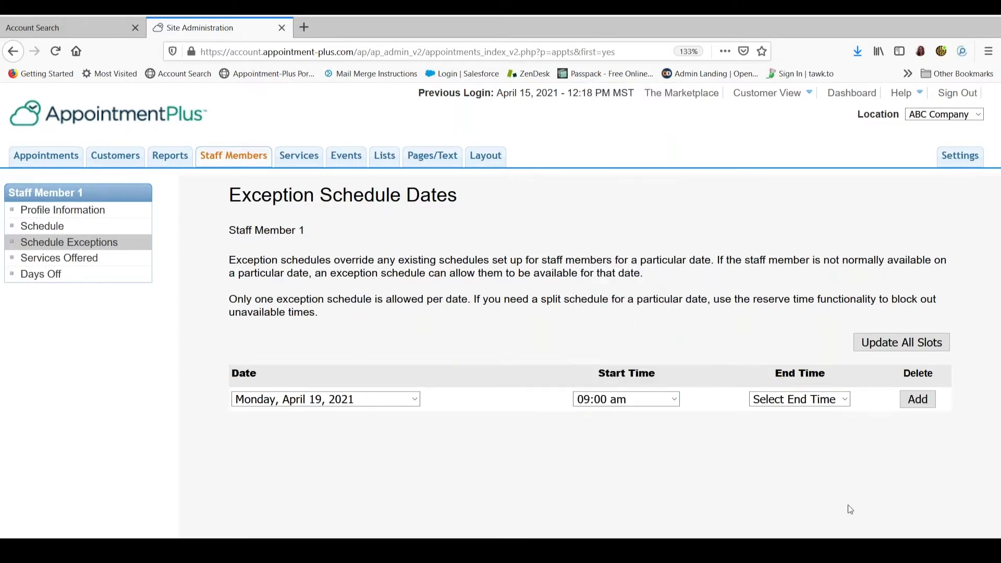
click(827, 401)
scroll(813, 312, down, 2)
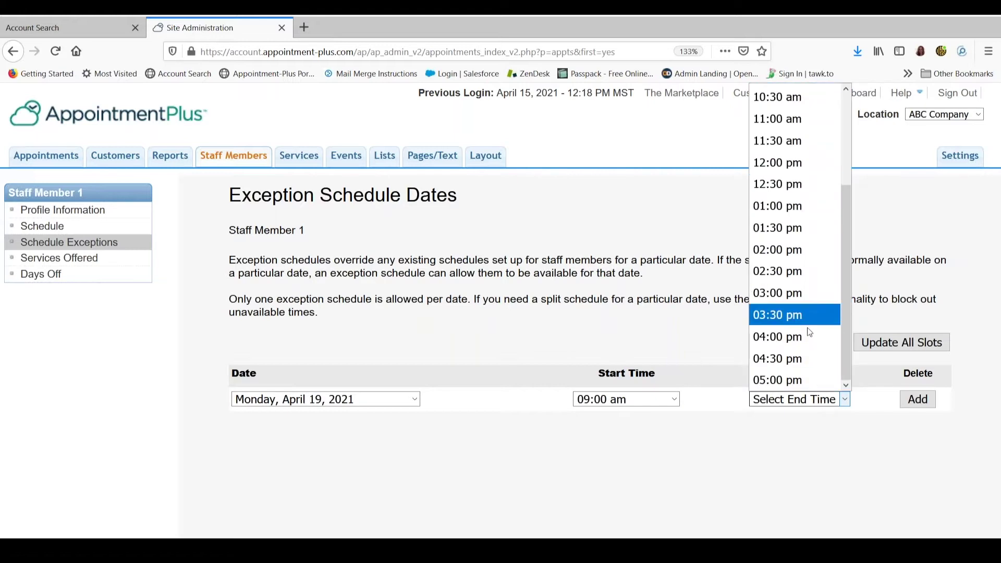
click(785, 385)
click(922, 402)
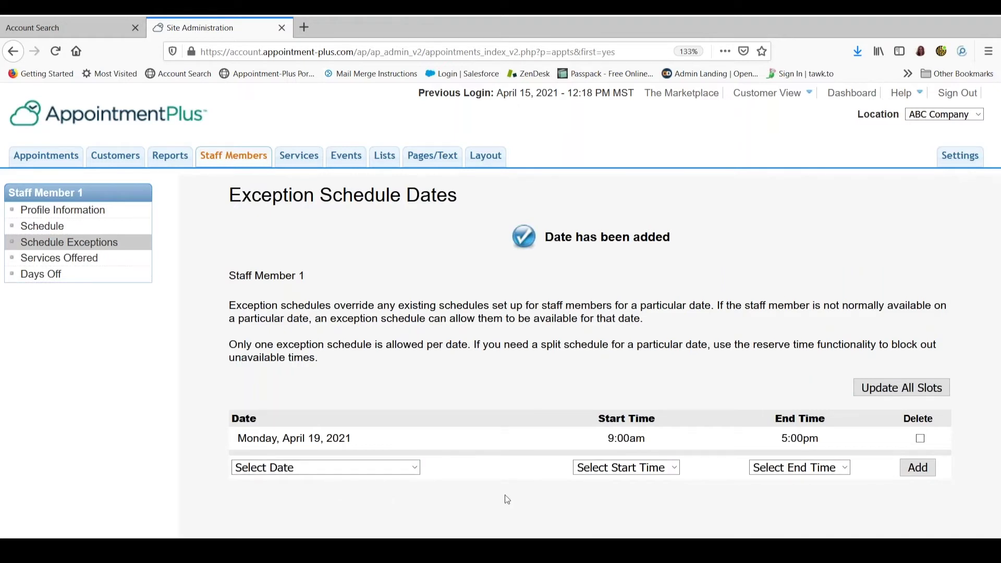
- Add a second exception for Thursday, April 22, 2021, from 08:00 am to 05:00 pm
click(354, 472)
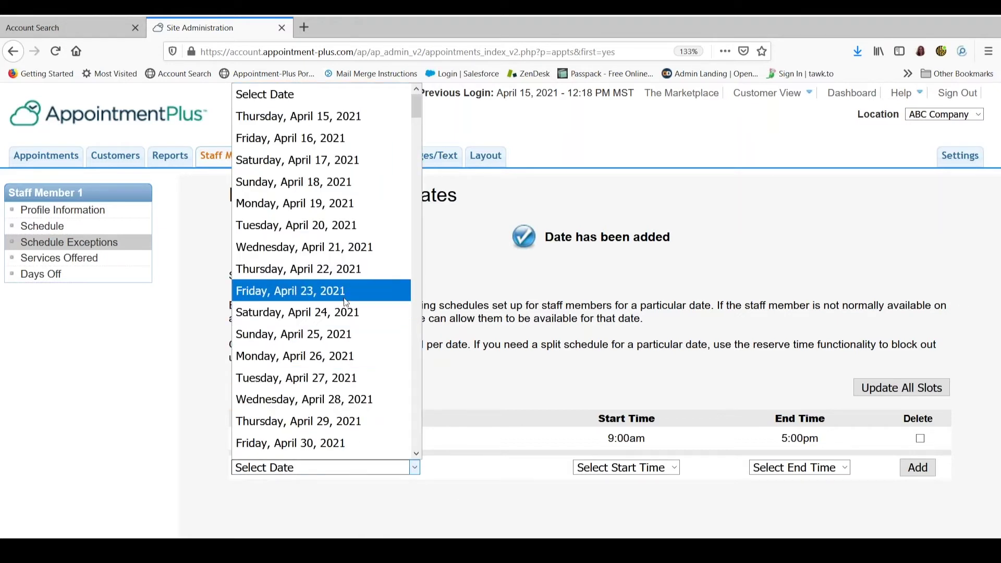
click(330, 276)
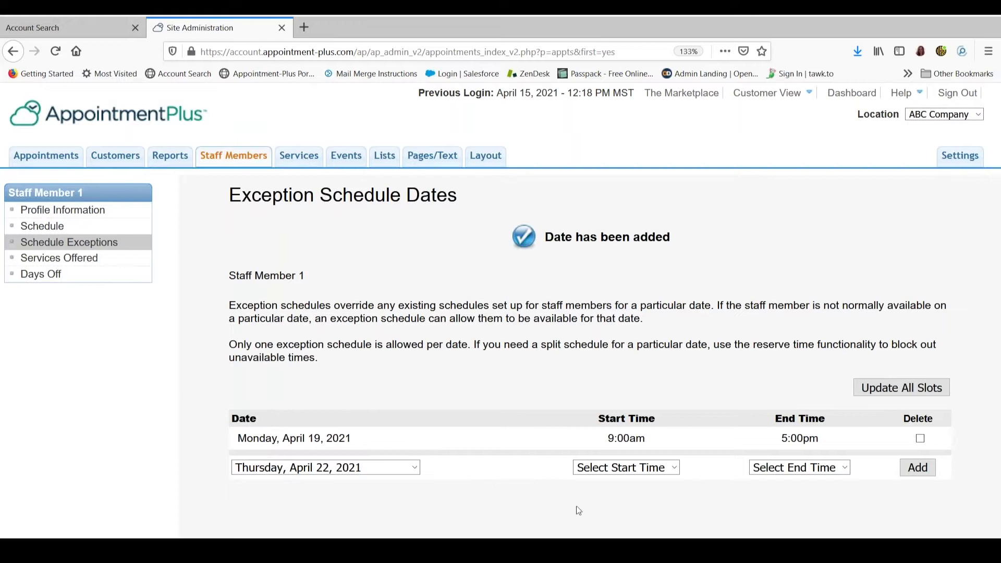
click(637, 469)
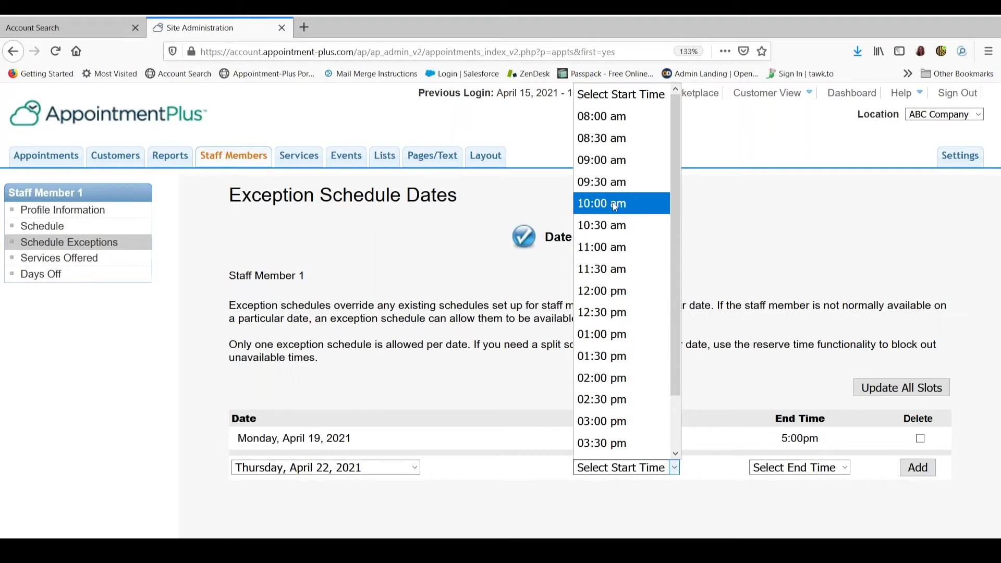
click(606, 117)
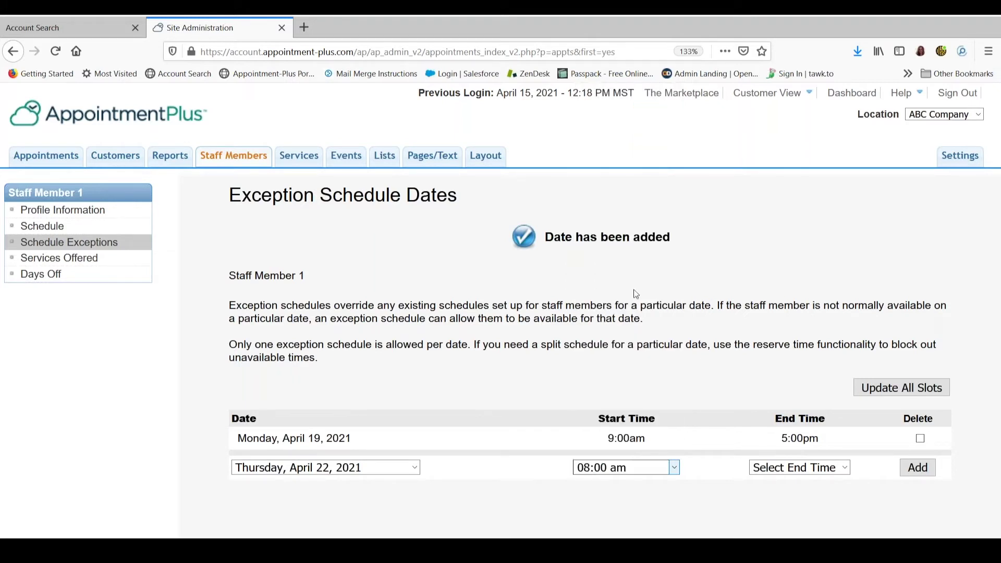
click(774, 469)
scroll(815, 397, down, 2)
click(792, 446)
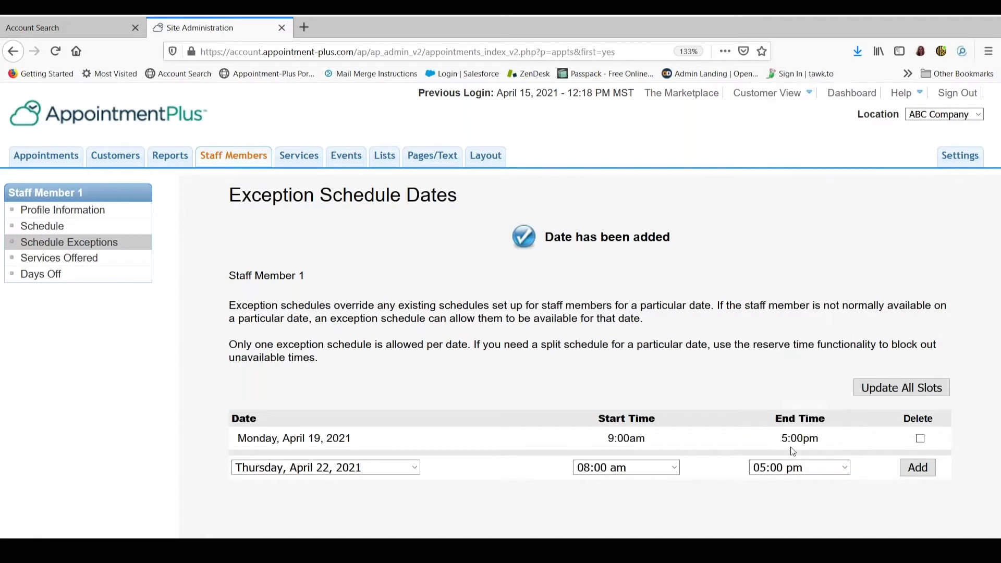
click(917, 468)
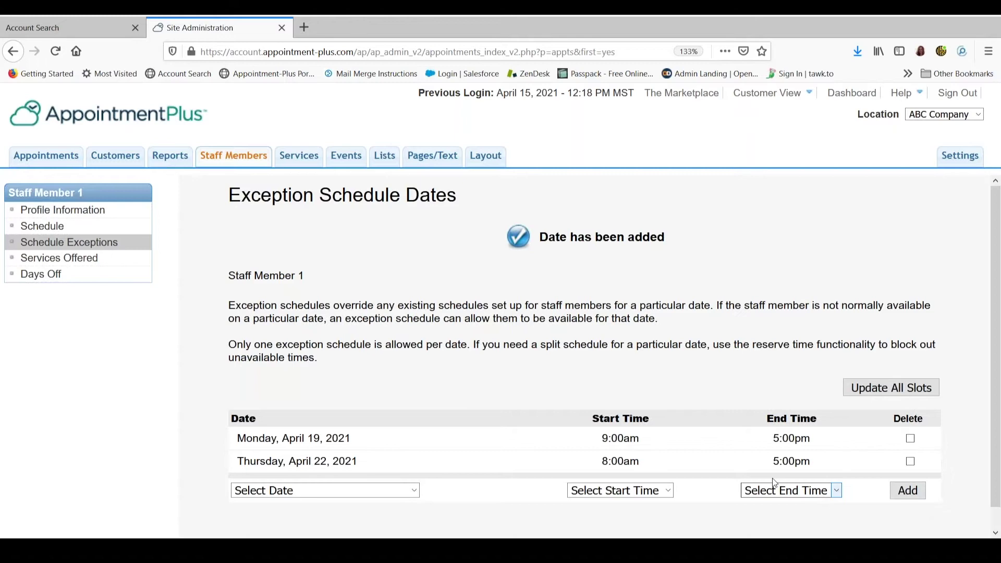
- Show the appointments calendar for the week of April 19 using the mini calendar's 19
click(46, 158)
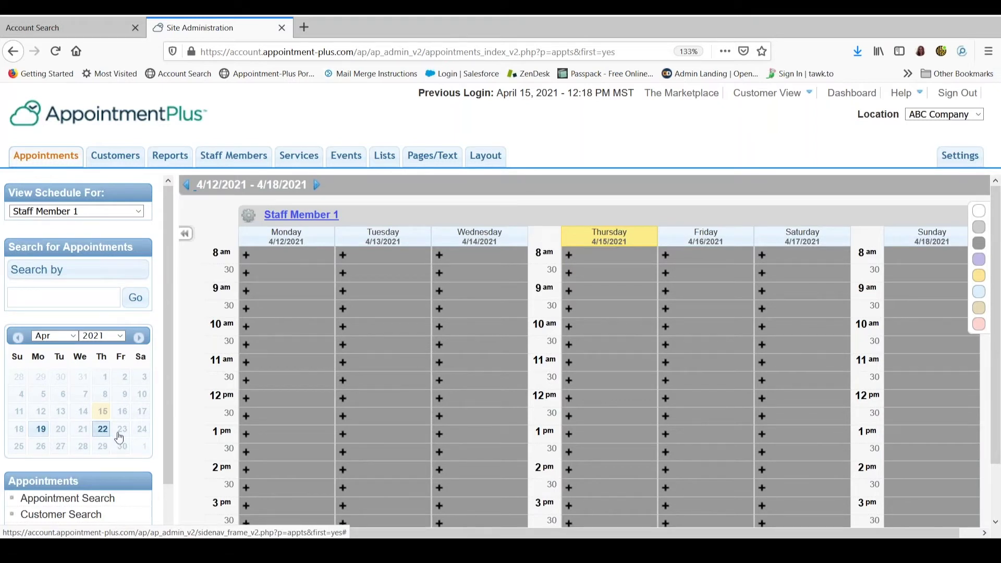
click(41, 430)
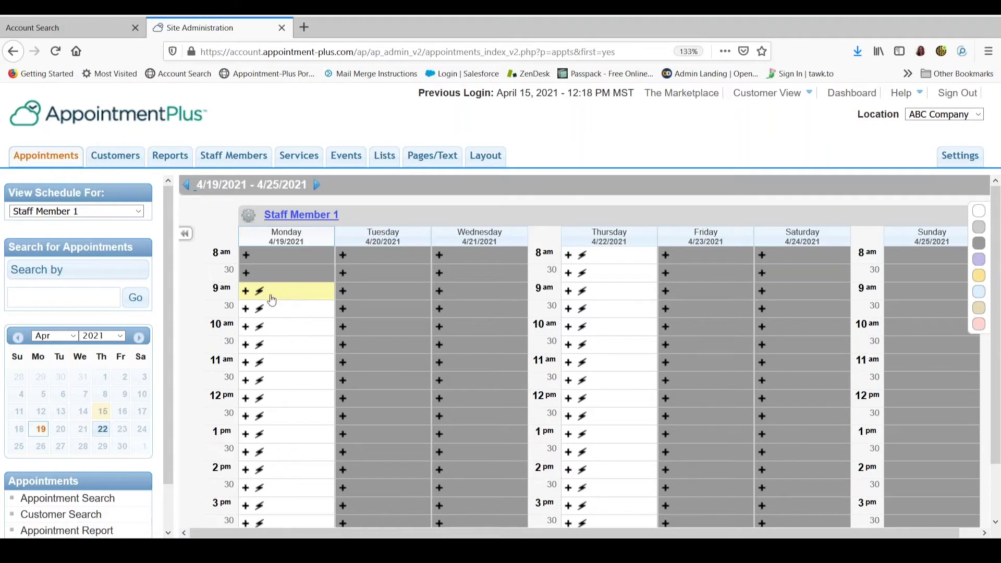
- Start a booking in Monday April 19's 9 am slot and select the test customer
click(299, 295)
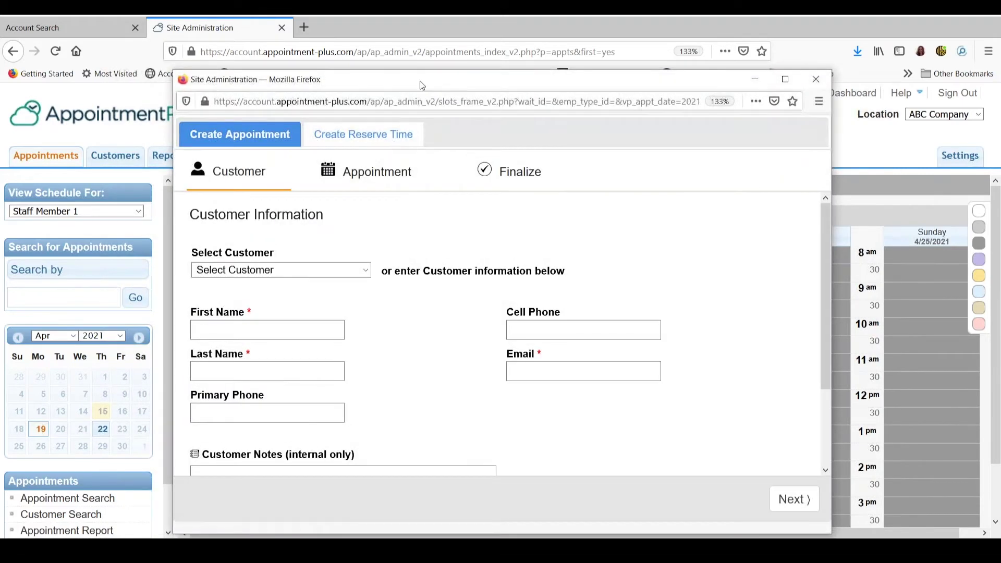
drag(412, 82, 361, 42)
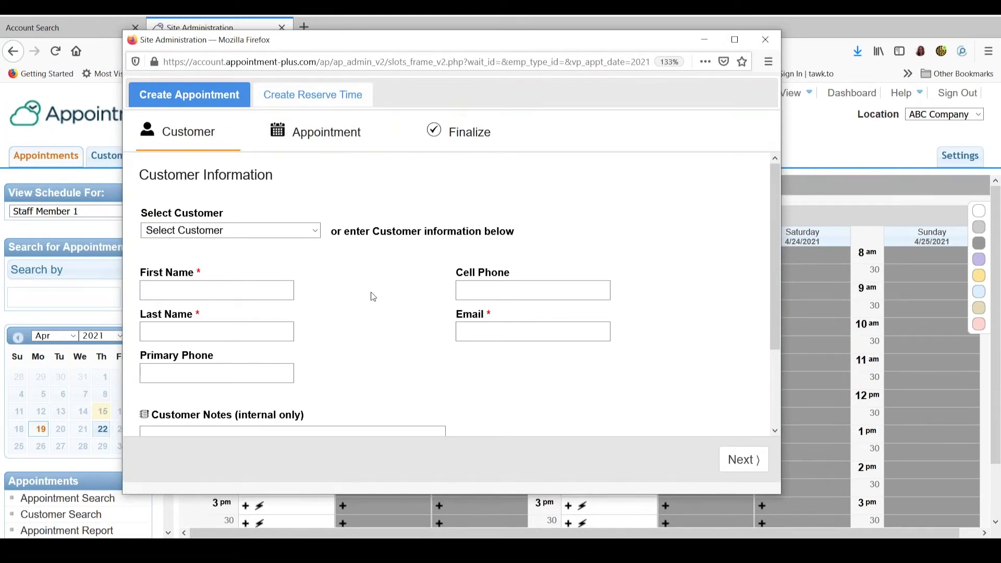
click(281, 232)
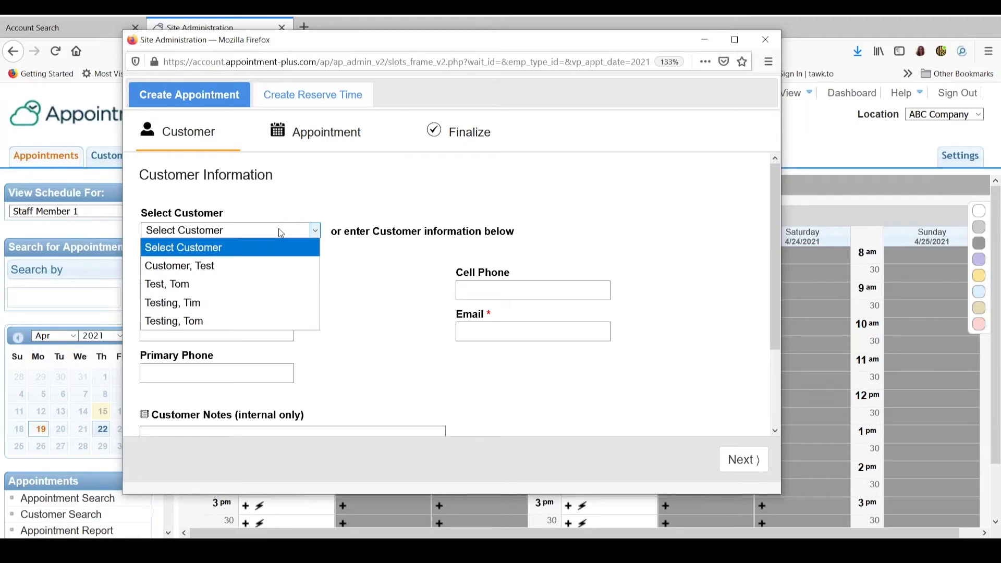
click(194, 266)
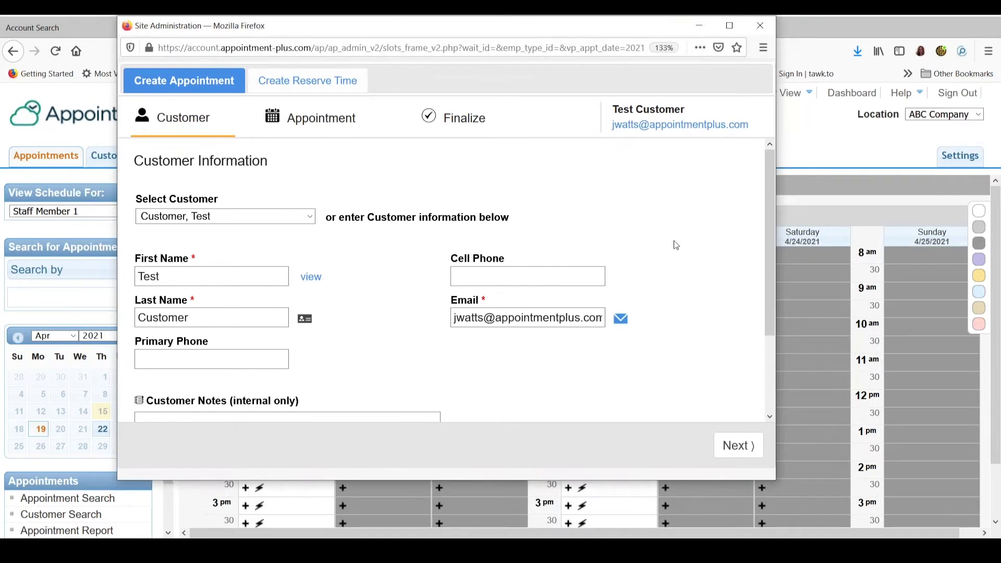
scroll(675, 245, down, 3)
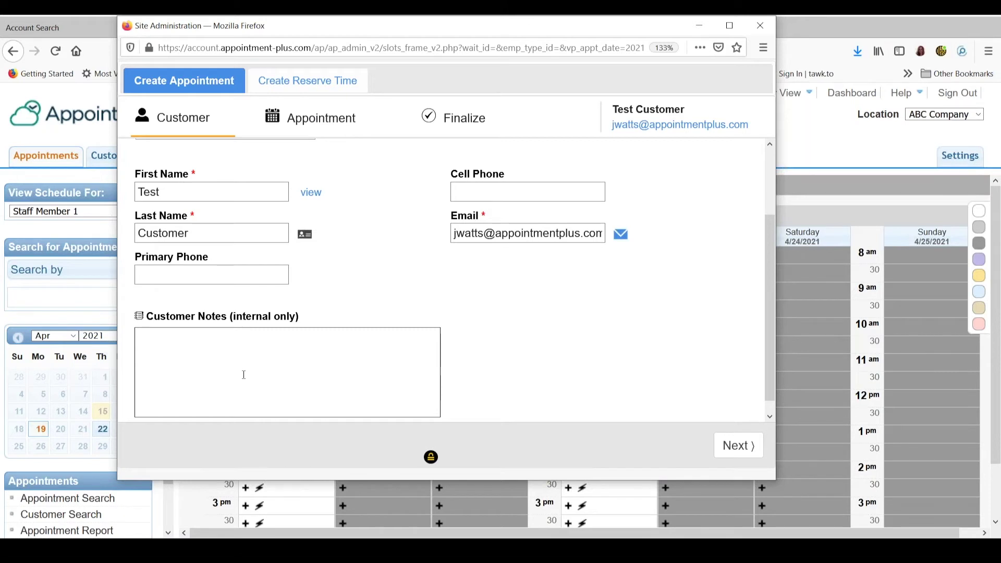
scroll(243, 374, down, 1)
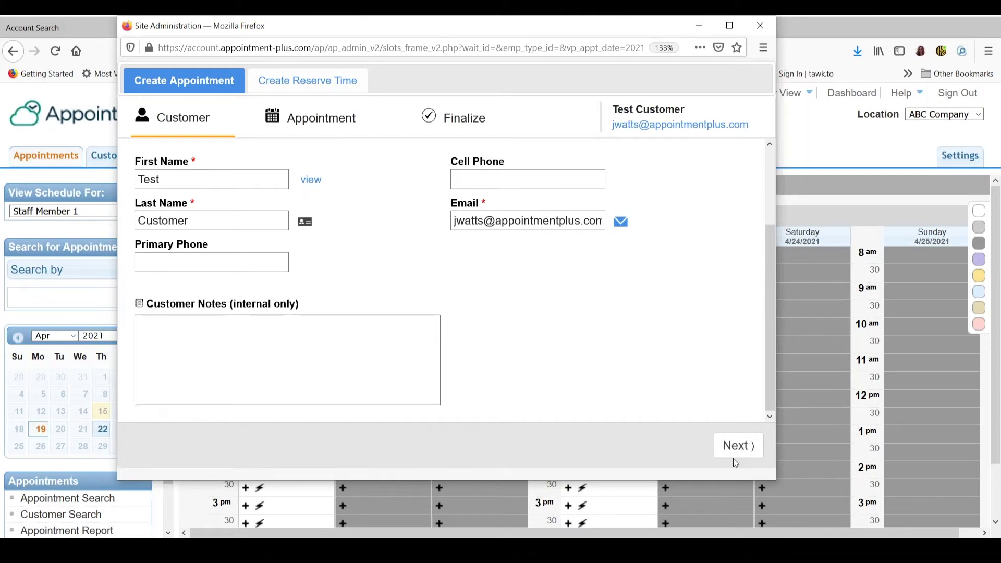
- Set the appointment's service to Test Service 1, keeping the duration at 1 hour
click(738, 445)
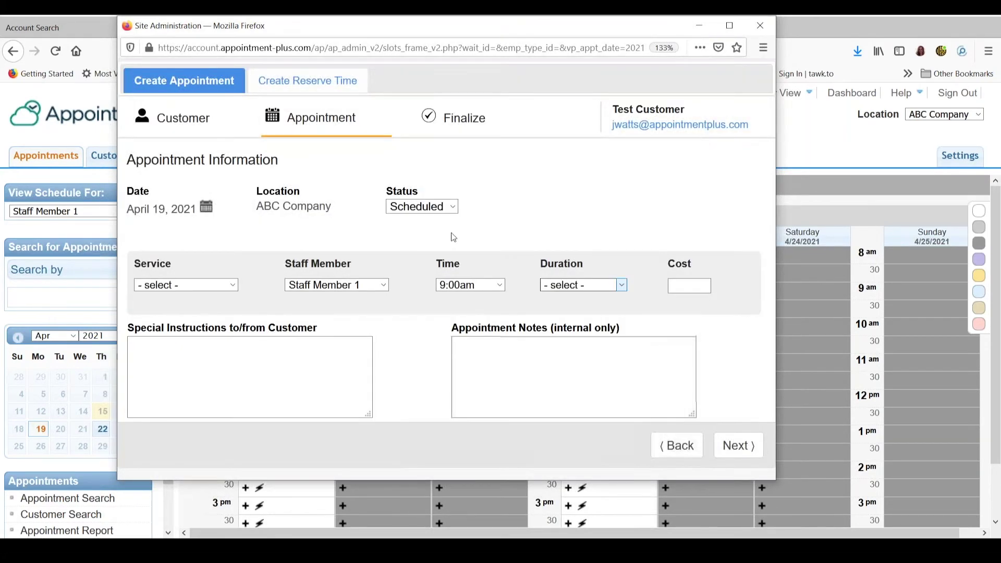
click(197, 285)
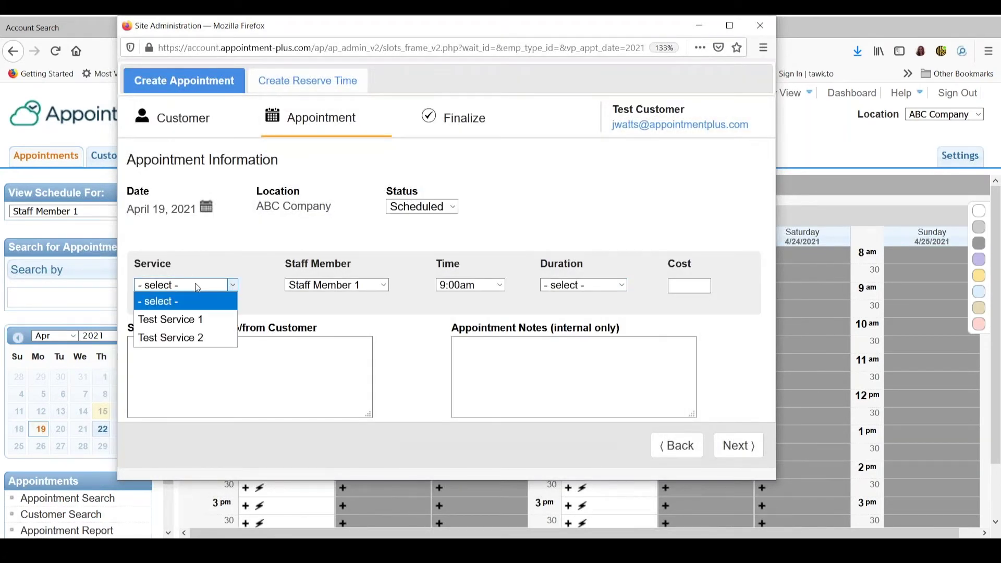
click(186, 324)
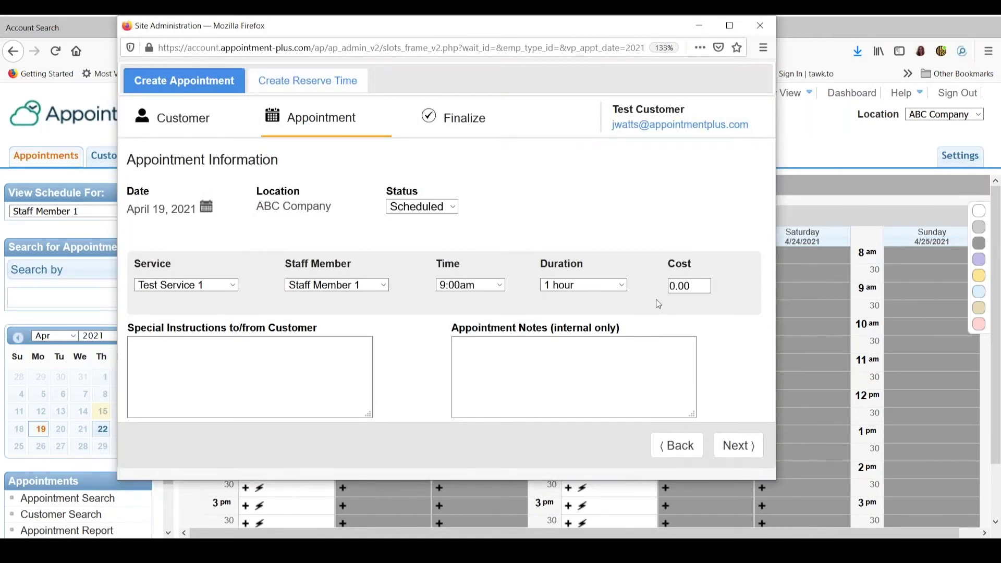
click(600, 293)
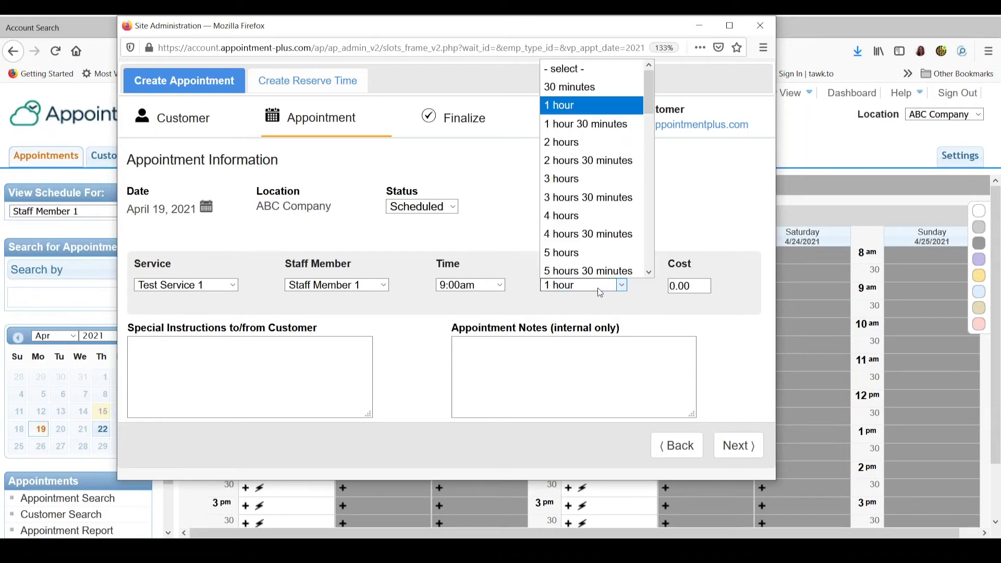
click(600, 292)
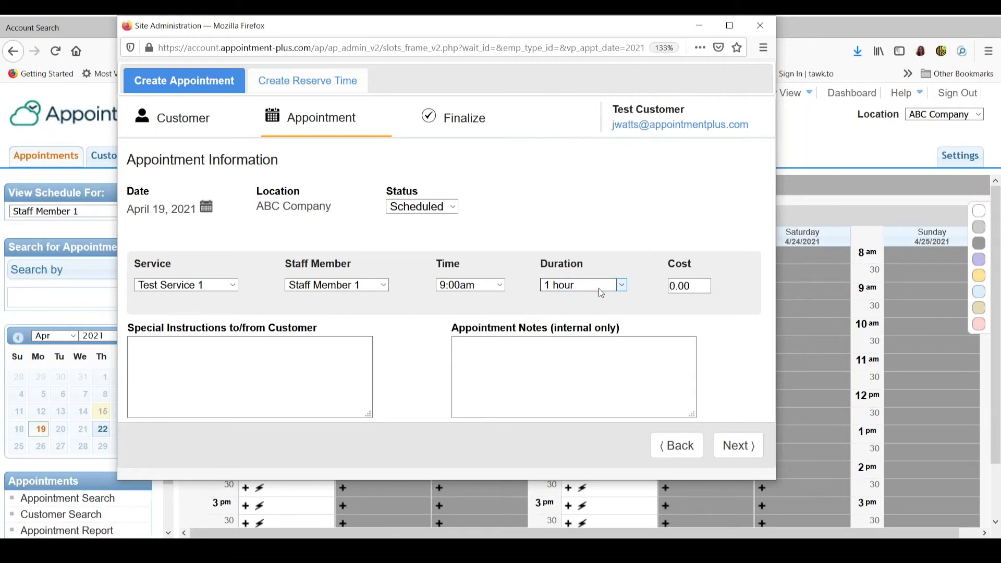
click(245, 379)
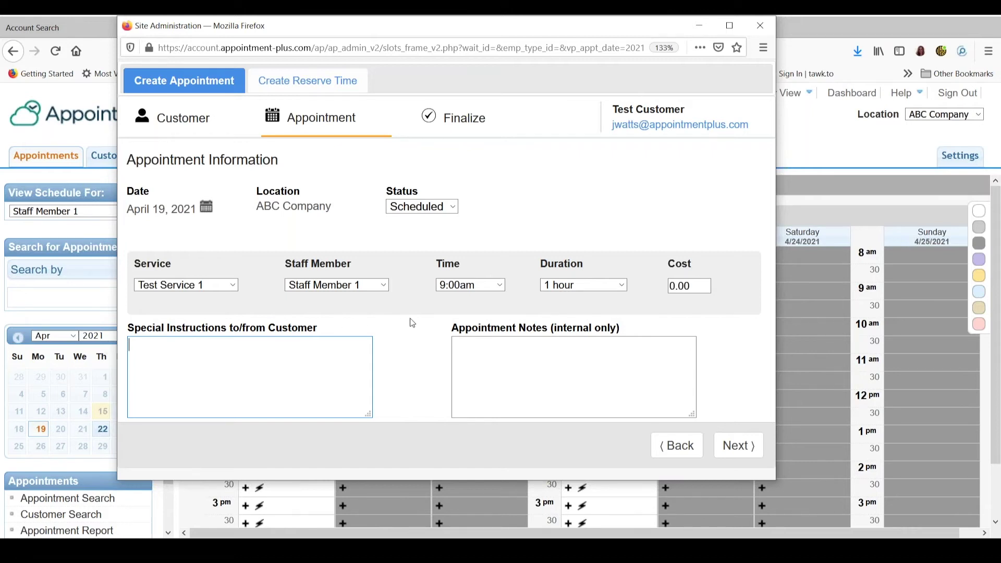
click(544, 360)
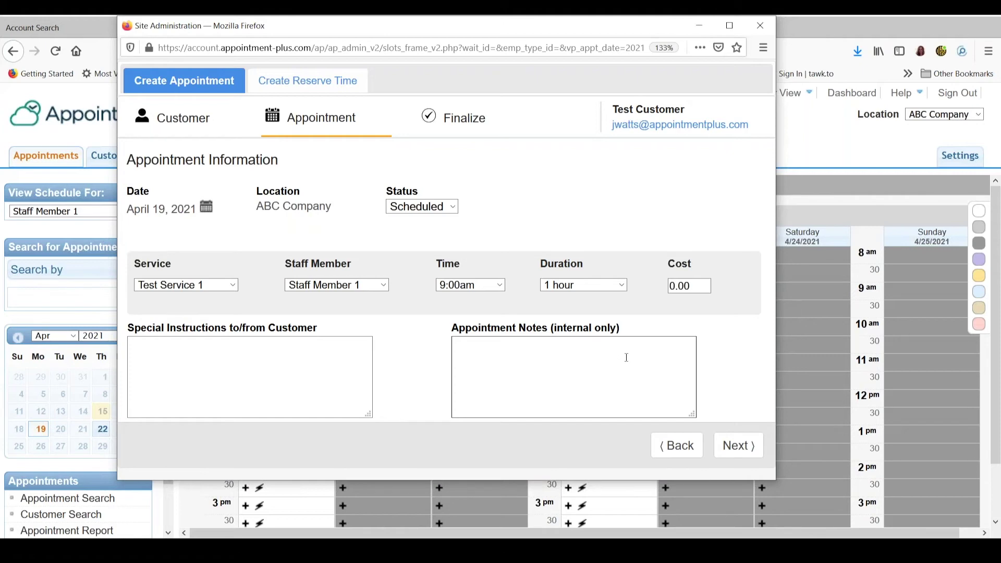
- Finalize the April 19, 9:00am–10:00am Test Service 1 appointment
click(734, 446)
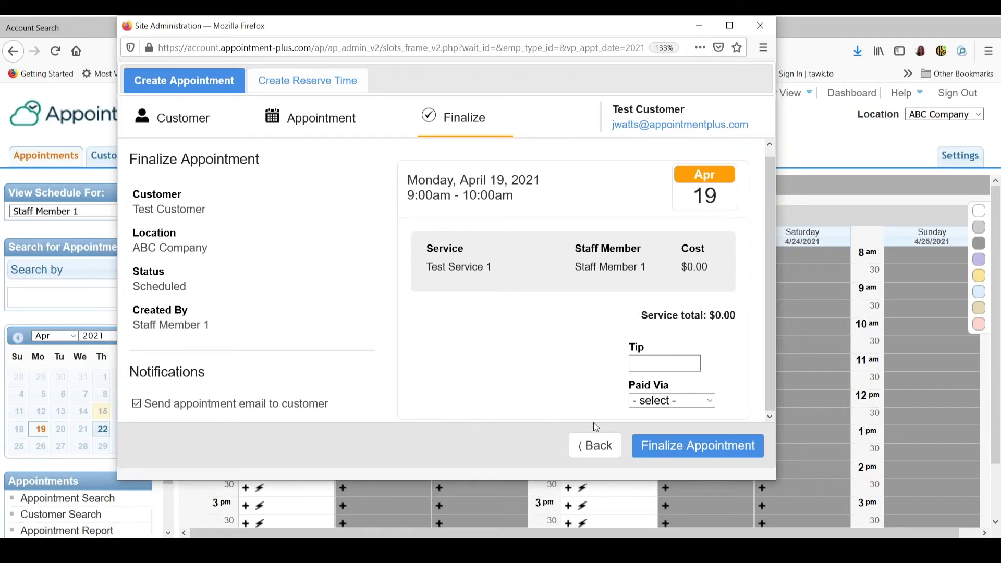
click(666, 436)
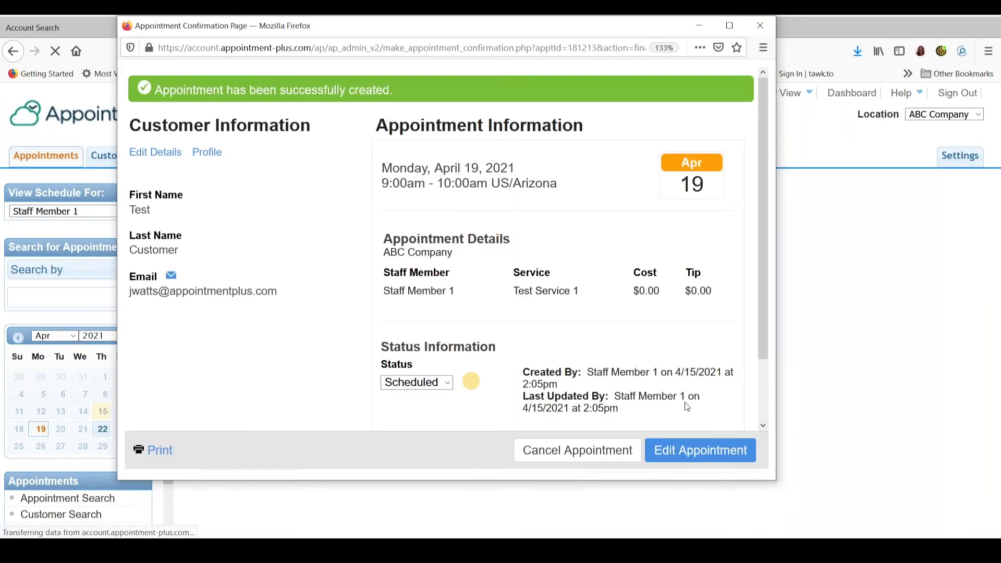
drag(649, 36, 633, 91)
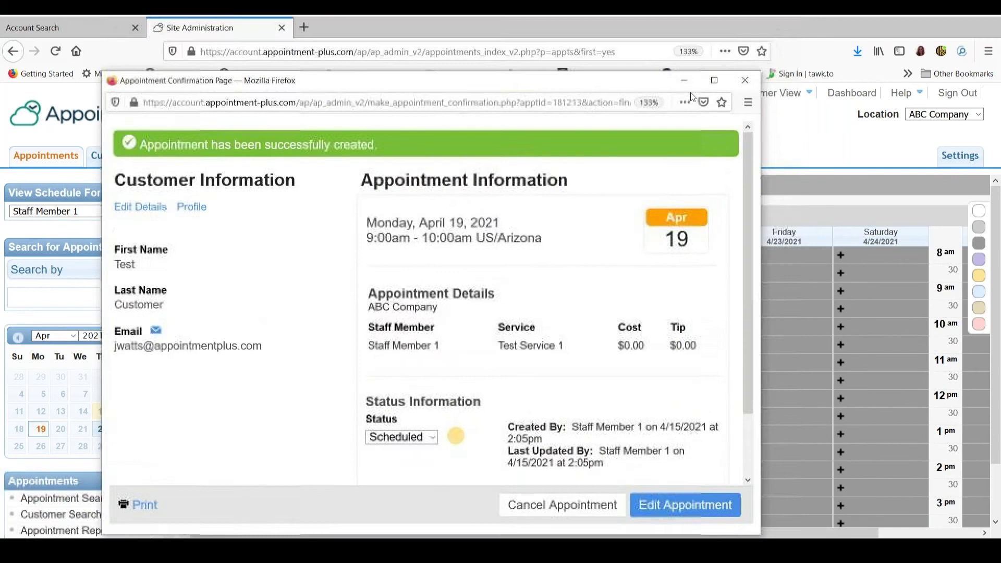
- Close the confirmation, check the status menu and Lists page, then return to the calendar
click(745, 82)
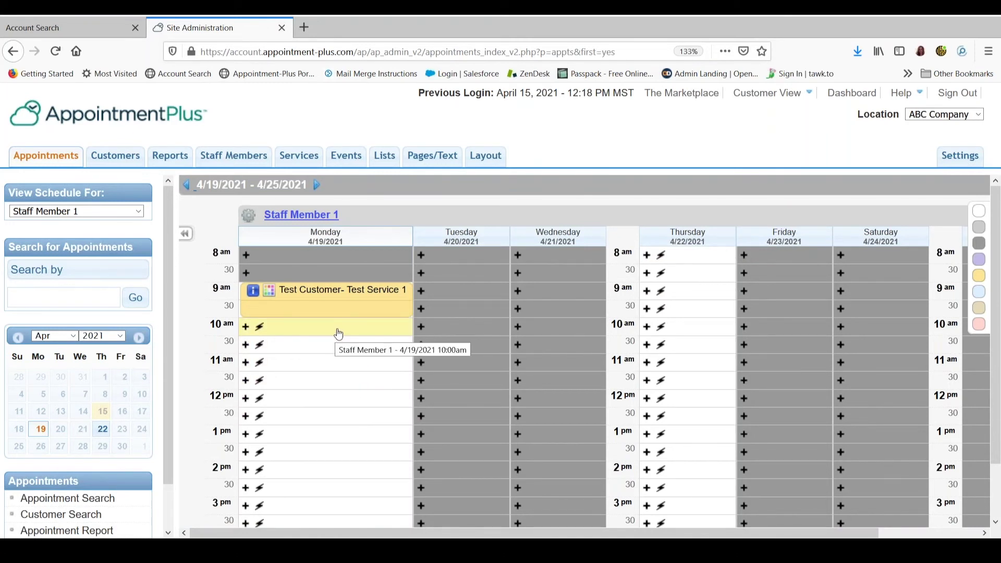
click(269, 294)
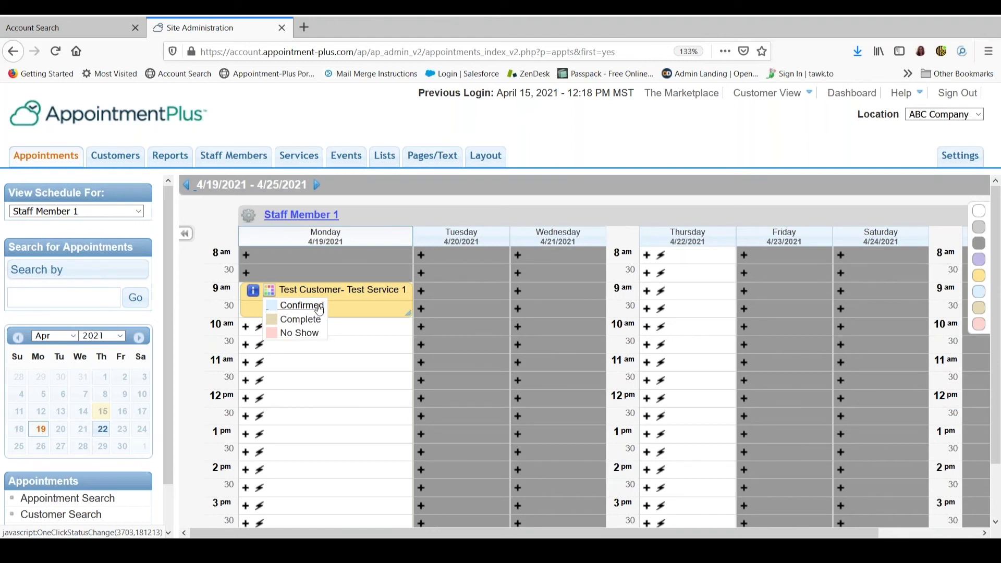
click(383, 160)
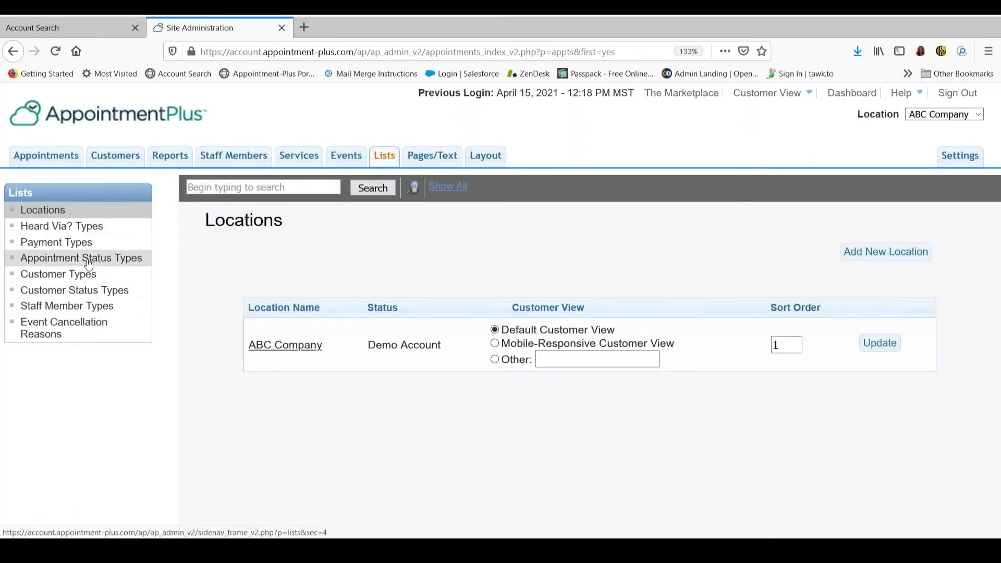
click(38, 160)
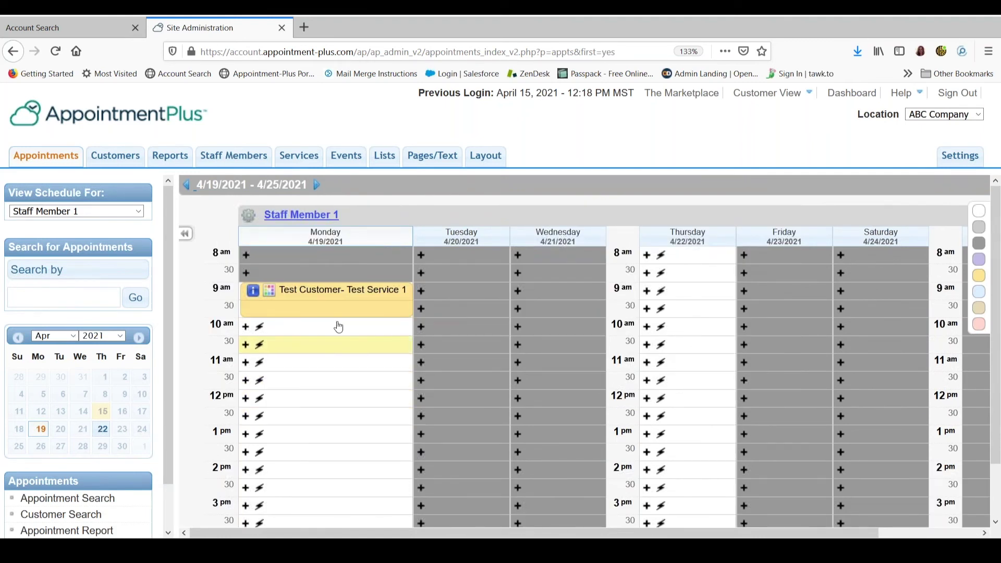
- Edit the Monday April 19, 9:00am Test Service 1 appointment, keep its date, and save the changes
click(302, 295)
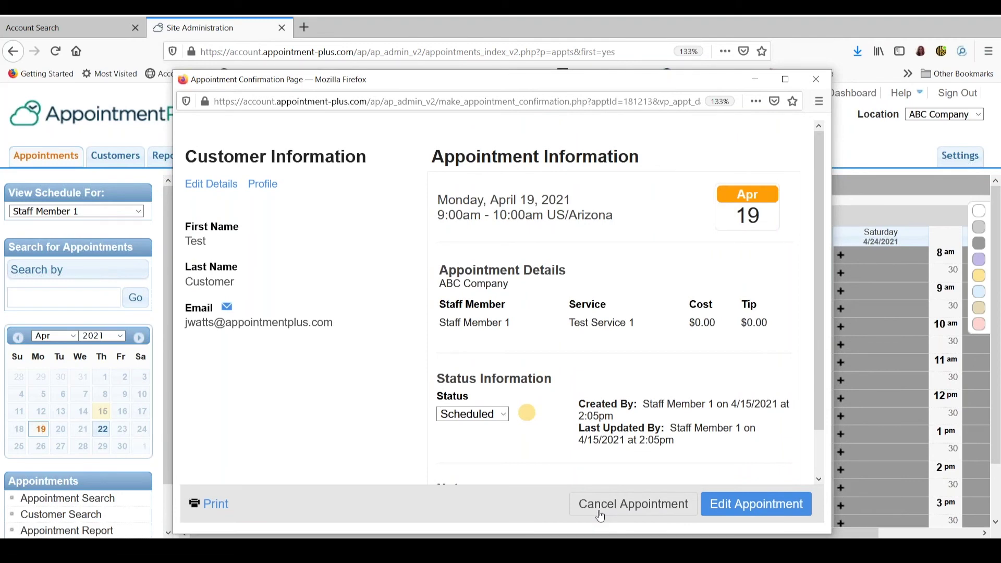
click(746, 504)
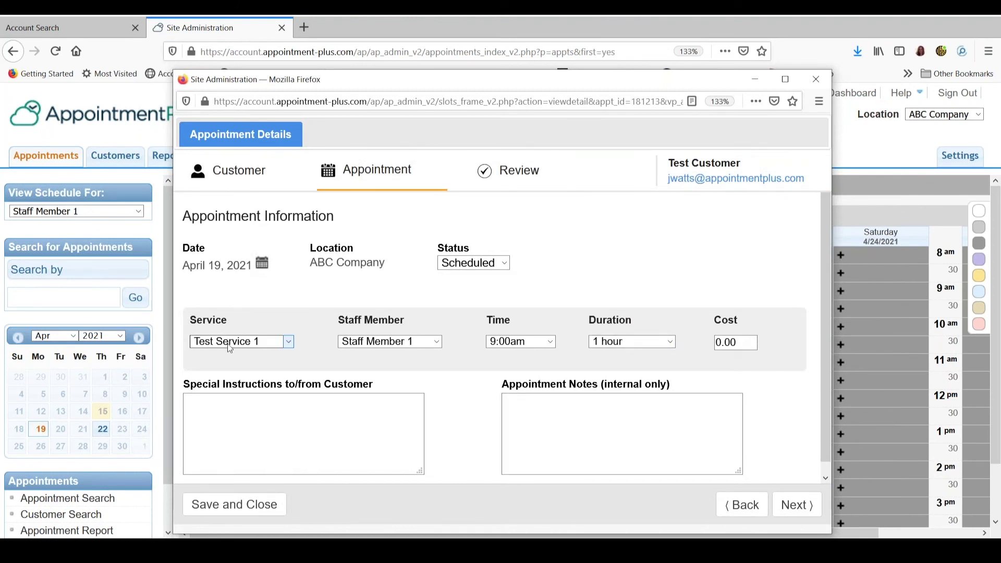
click(263, 265)
click(243, 297)
click(239, 508)
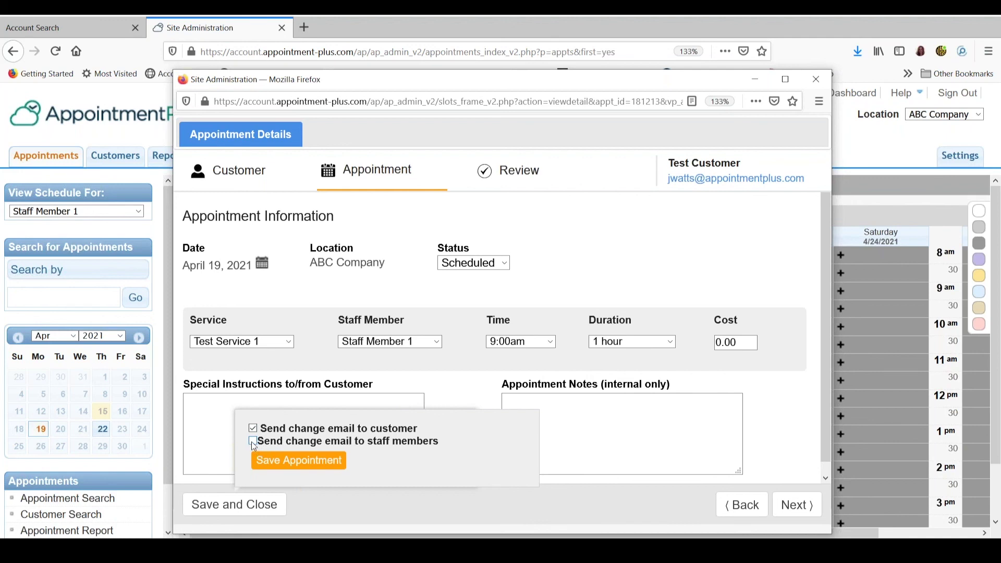
click(281, 461)
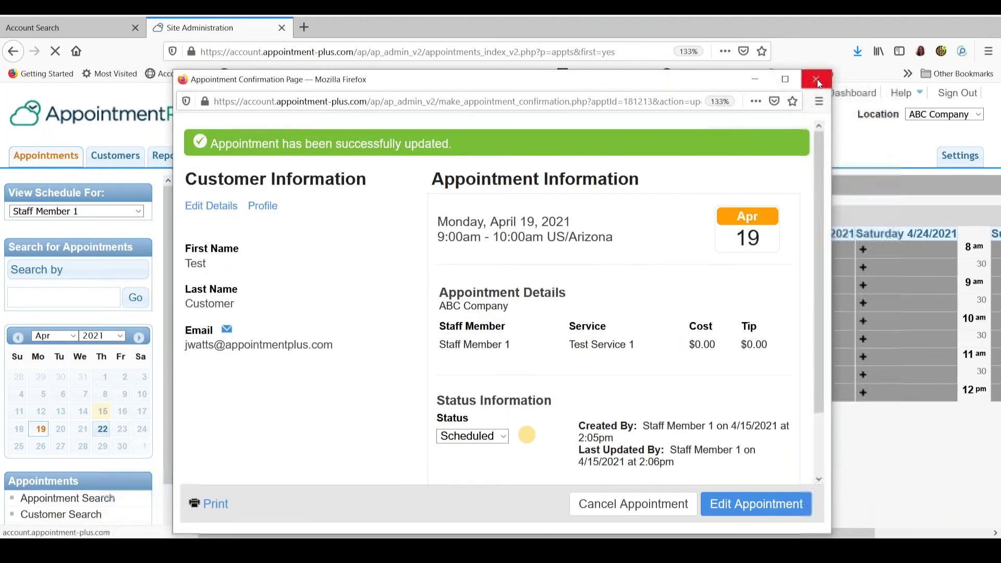
- Dismiss the appointment update confirmation to return to the 4/19–4/25 weekly calendar
click(816, 80)
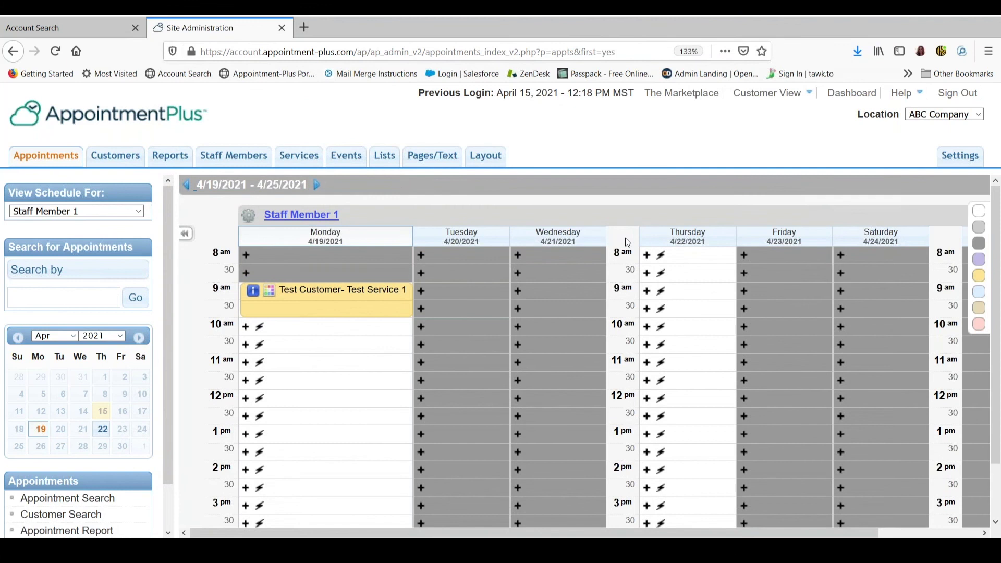